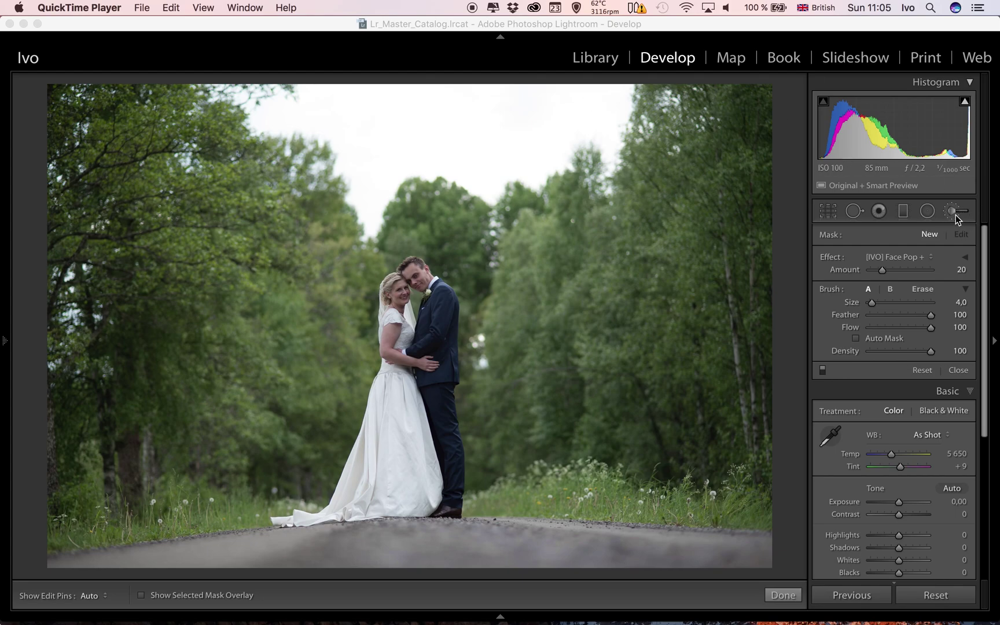
Warm the photo by setting the white balance temperature to 7128, leaving the local adjustment tools closed
left_click(929, 214)
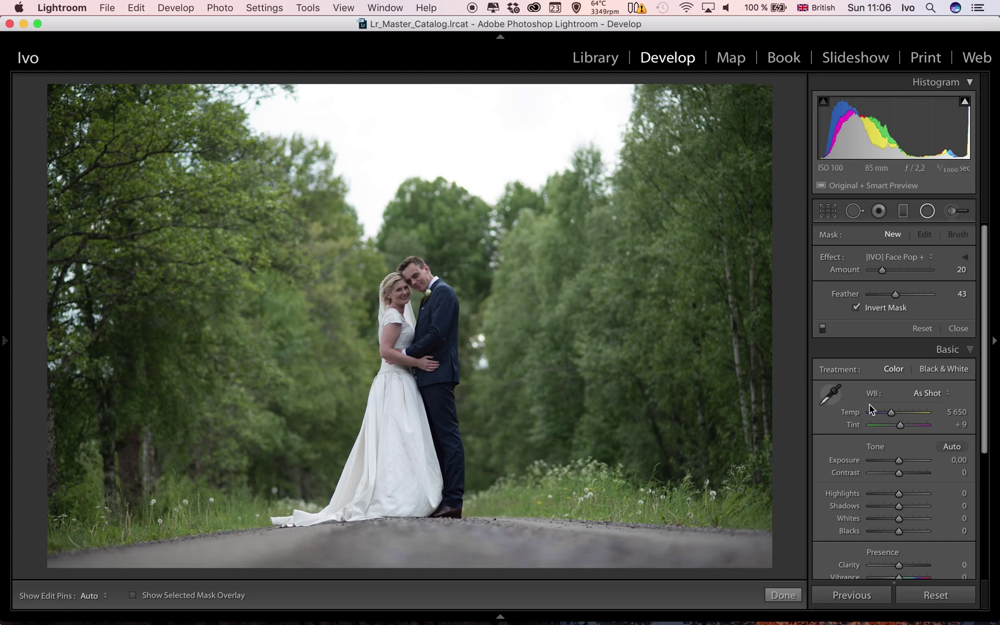
left_click_drag(892, 413, 899, 415)
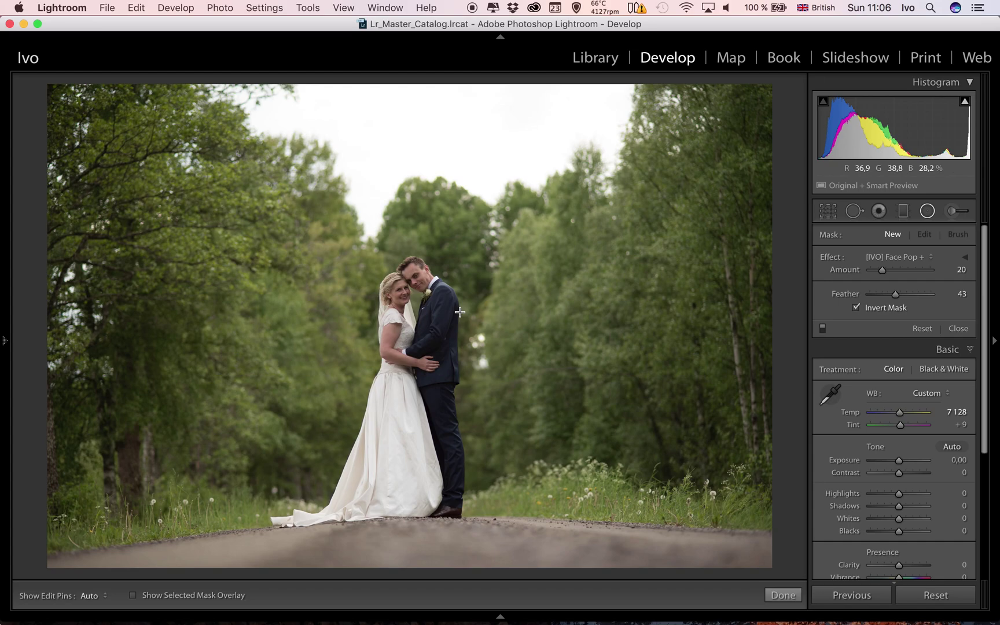
left_click(957, 211)
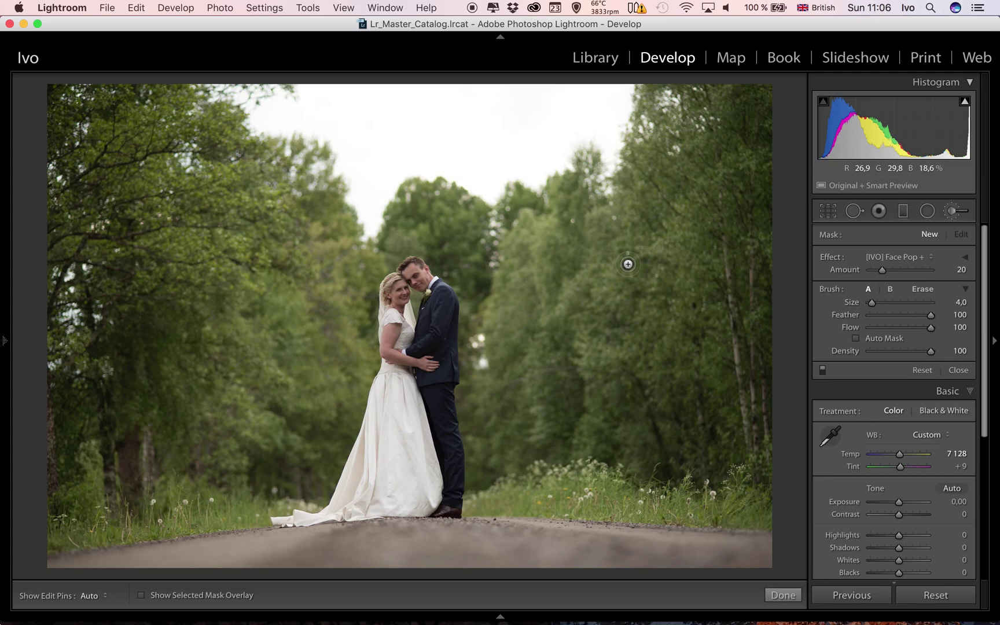
key("k")
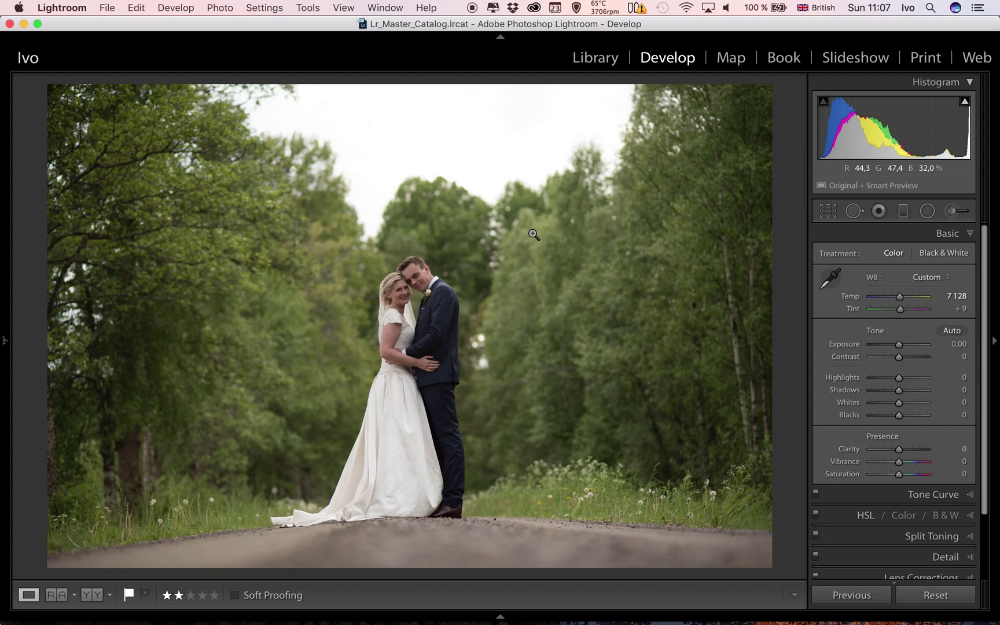
Paste the copied tone settings: contrast +89, highlights −63, shadows +31, whites −41, blacks +80, vibrance −9, saturation −5; collapse the Basic settings
key("super+shift+v")
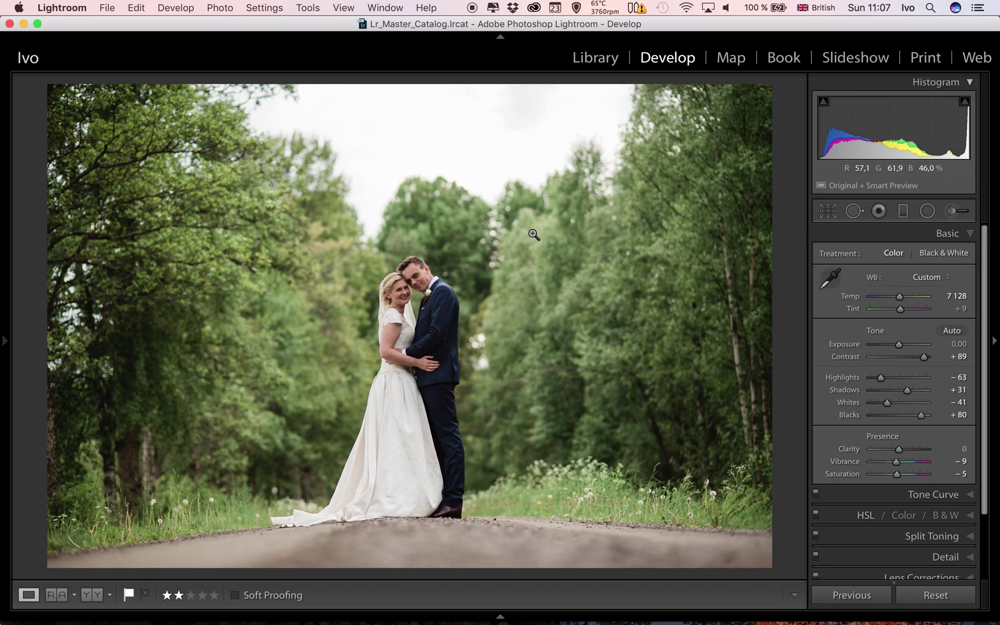
left_click(971, 237)
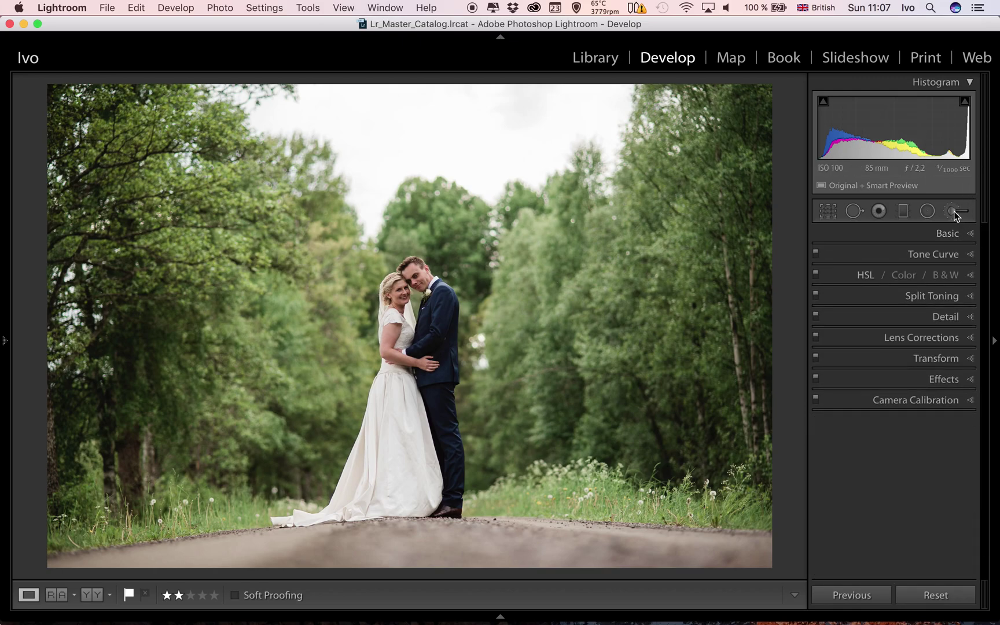
Draw an inverted radial filter with the [IVO] Face Pop + effect and feather 50 centred on the couple's upper bodies
left_click(927, 212)
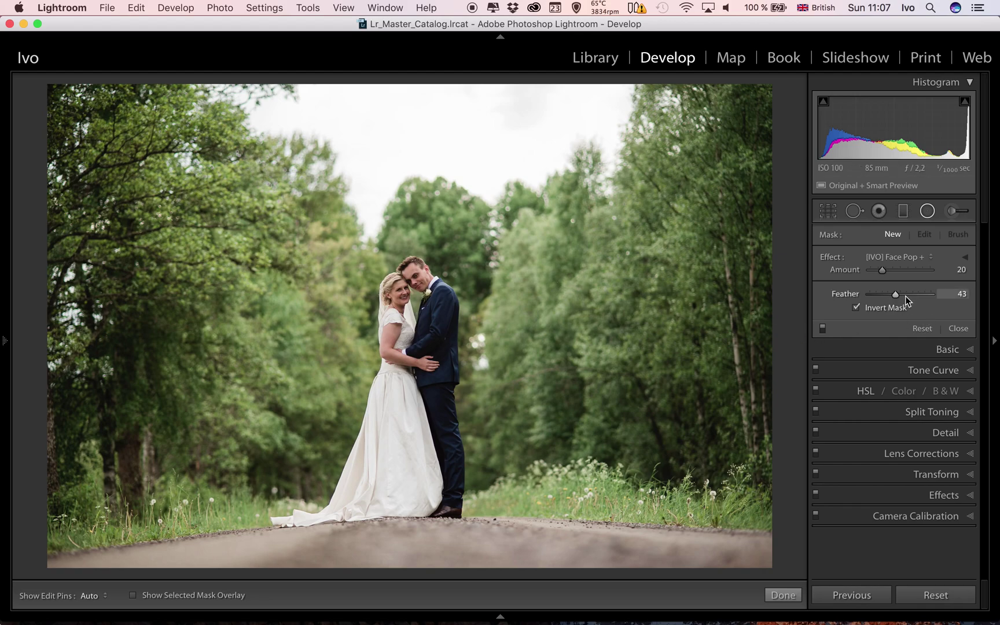
left_click_drag(896, 296, 902, 296)
left_click_drag(409, 322, 516, 480)
left_click_drag(427, 377, 489, 350)
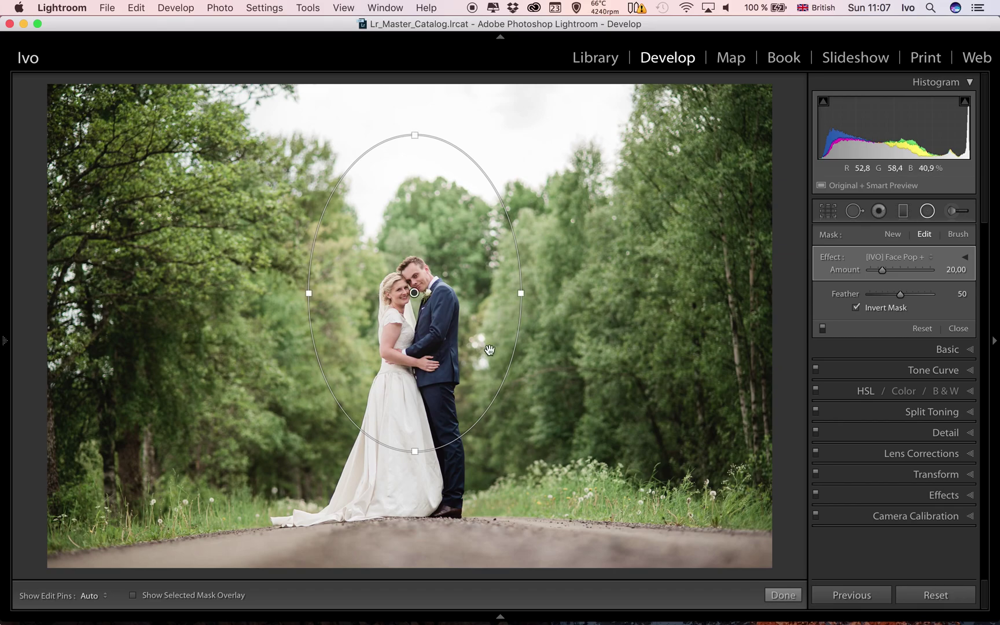
Reshape the radial filter around the couple by lowering its upper and lower edges and narrowing its width
mouse_move(415, 135)
left_mouse_down()
mouse_move(403, 284)
mouse_move(399, 147)
left_mouse_up()
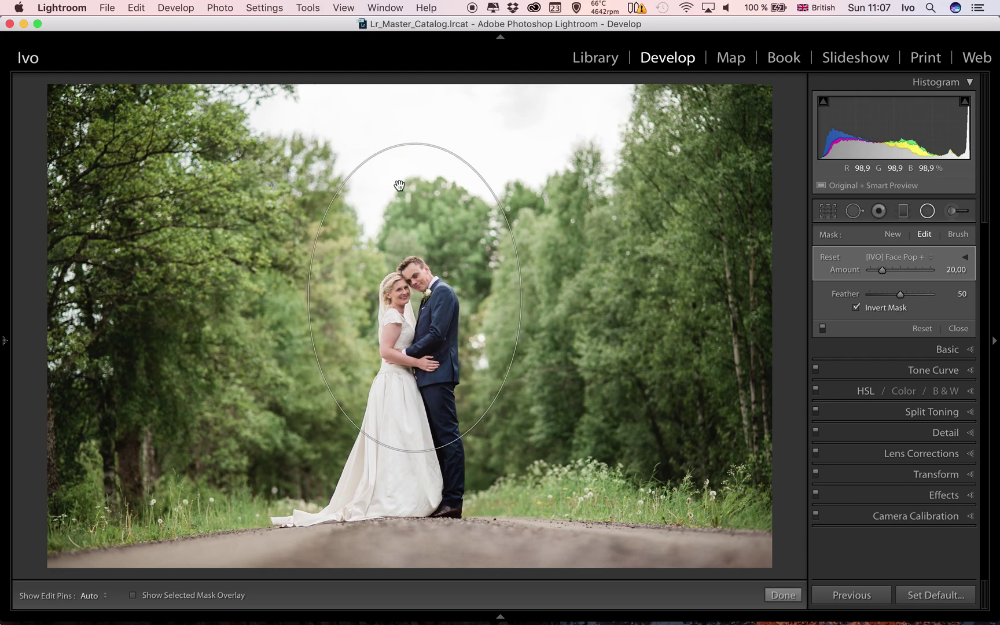
left_click_drag(415, 453, 406, 479)
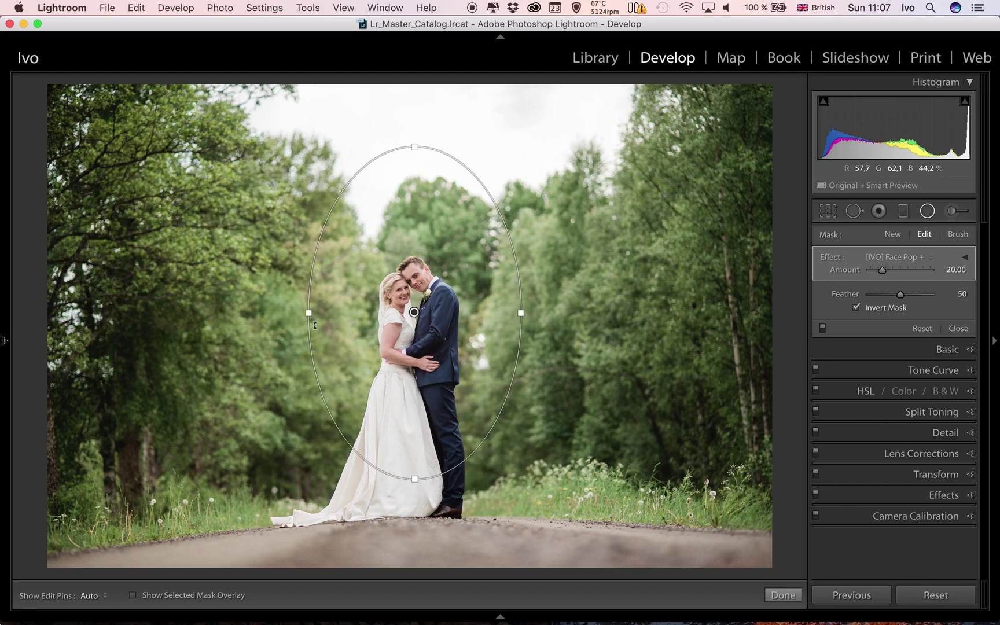
left_click_drag(309, 314, 334, 313)
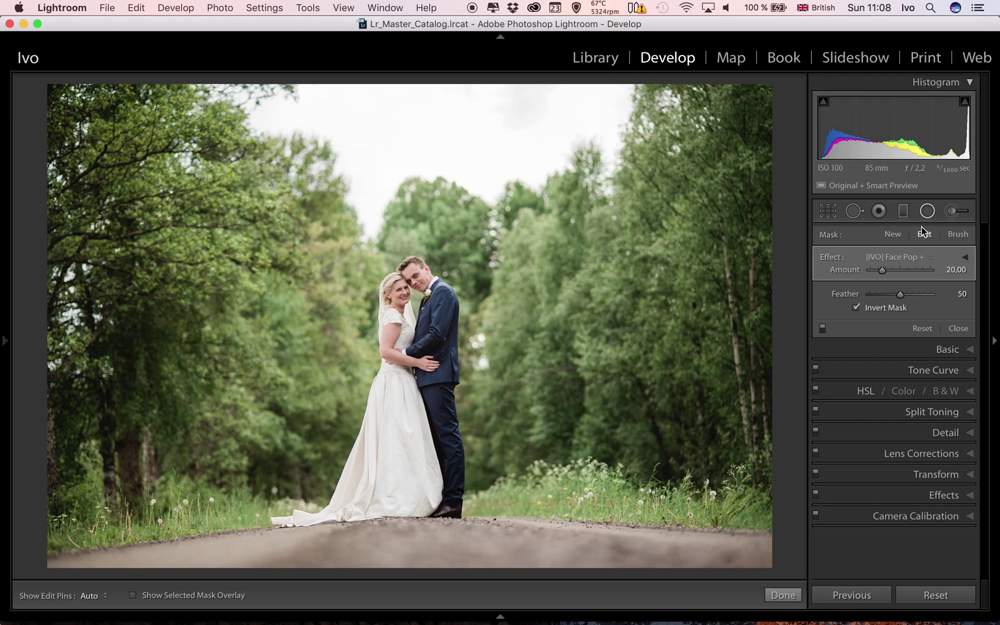
Brush the [IVO] Face Pop + effect at amount 20 onto the couple's faces with brush size 9 and flow 30
left_click(953, 211)
scroll(401, 294, "up", 5)
left_click(400, 294)
right_click(400, 294)
left_click(388, 288)
key("1")
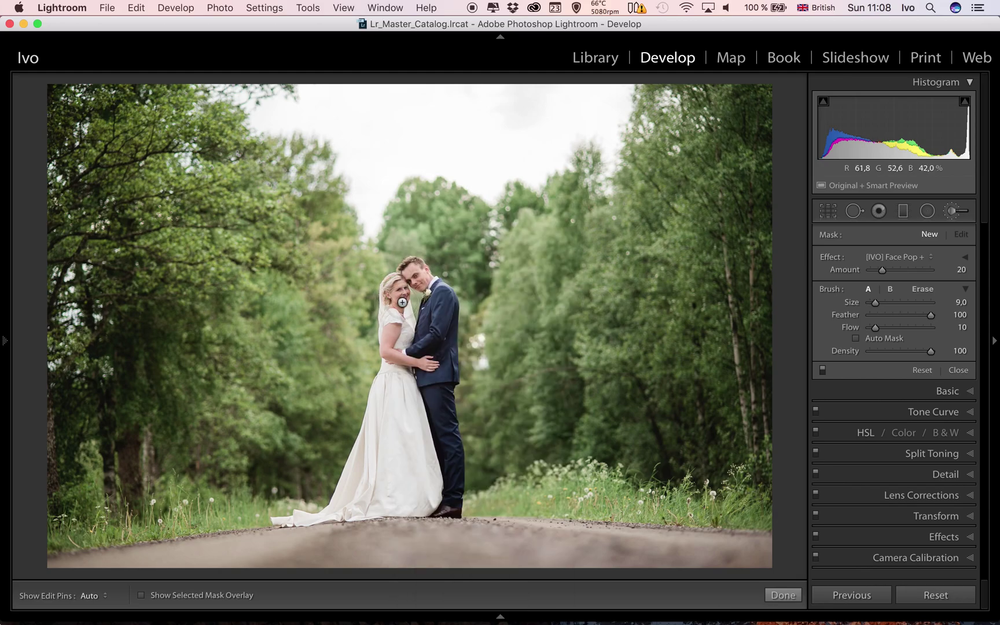
left_click(416, 285)
key("3")
Toggle the mask pin display to inspect the brushed faces, and close the adjustment brush
key("h")
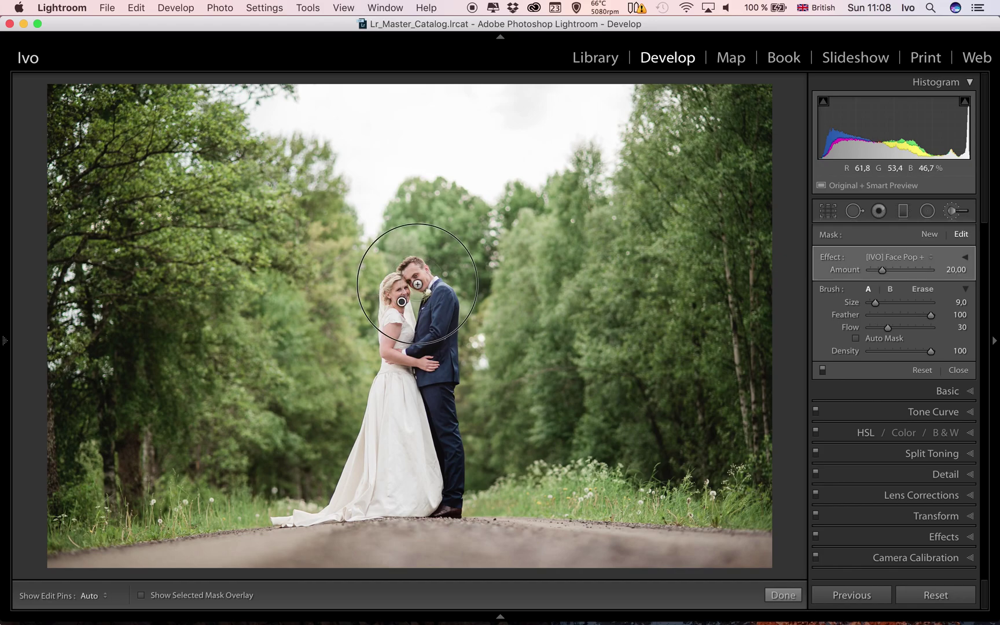
key("h")
key("h")
key("h")
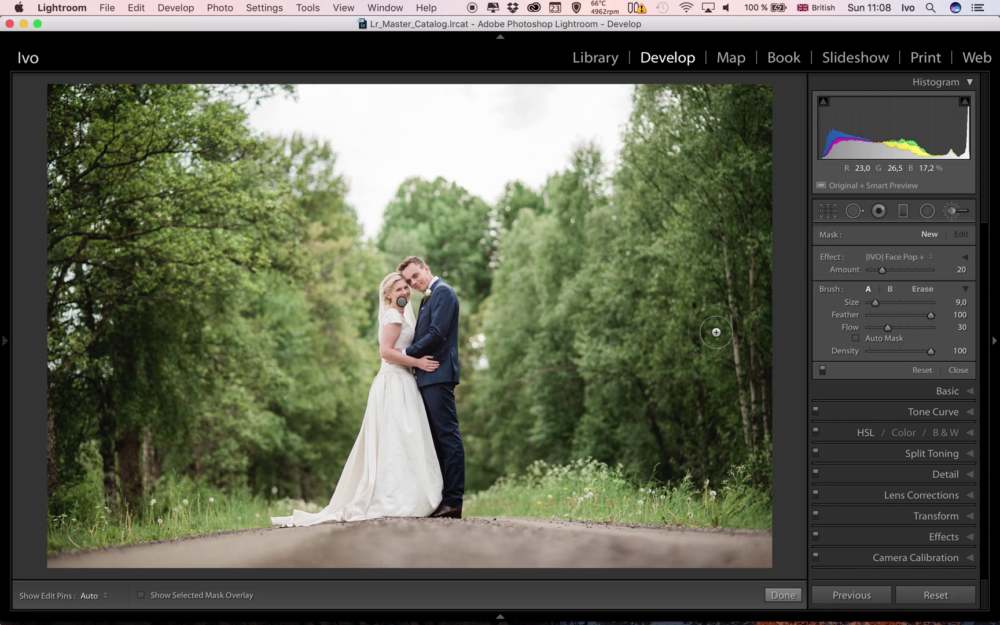
key("k")
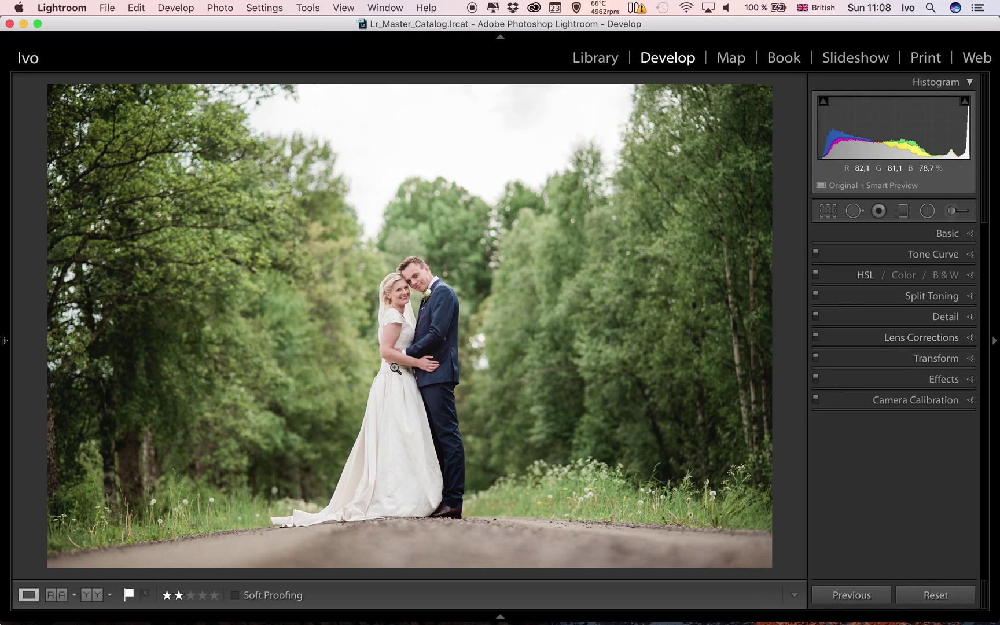
Warm the white balance temperature further to about 8070 and collapse the Basic settings
left_click(932, 238)
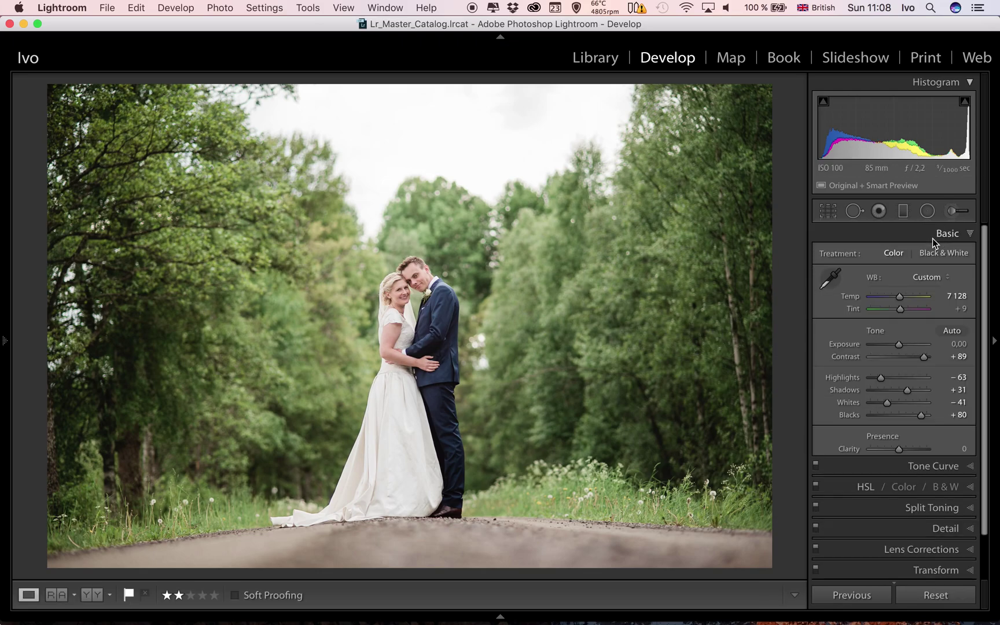
left_click_drag(900, 298, 905, 300)
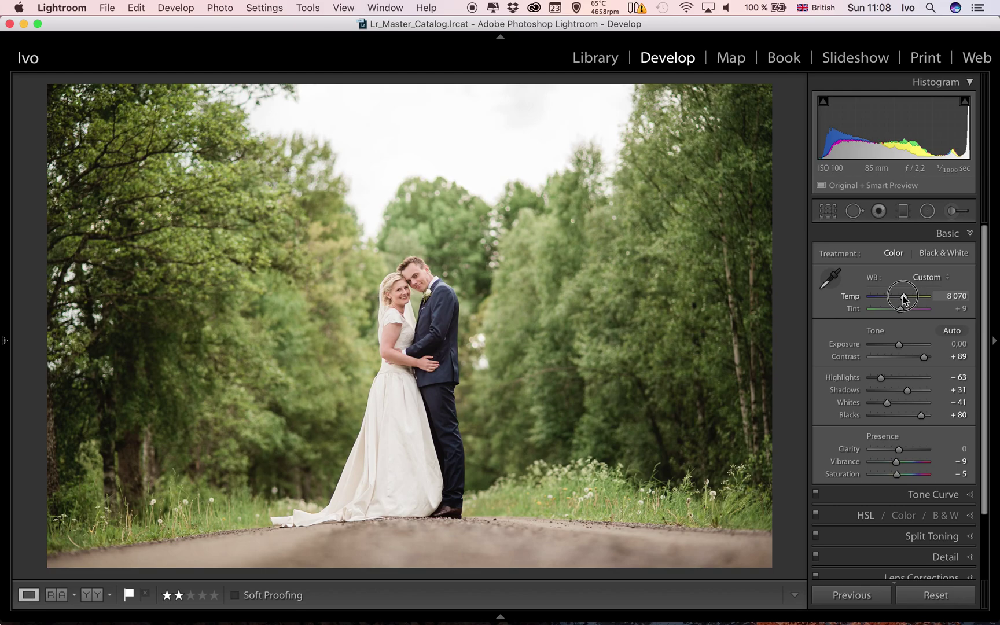
left_click_drag(905, 299, 905, 299)
left_click(969, 234)
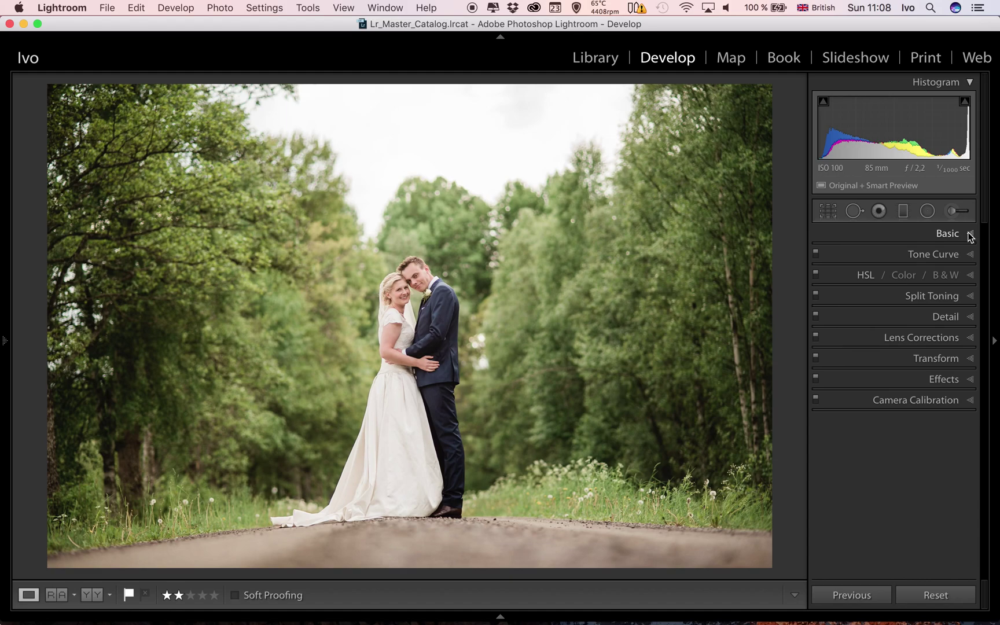